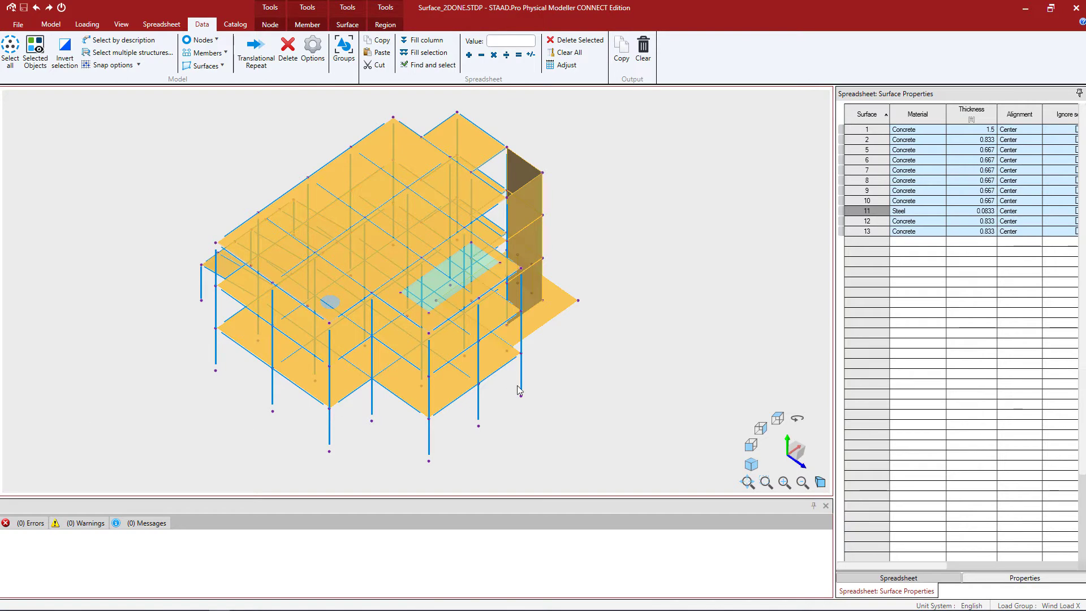
Clear the selection and select only surface 1, the lower-right ground-floor slab
left_click(618, 372)
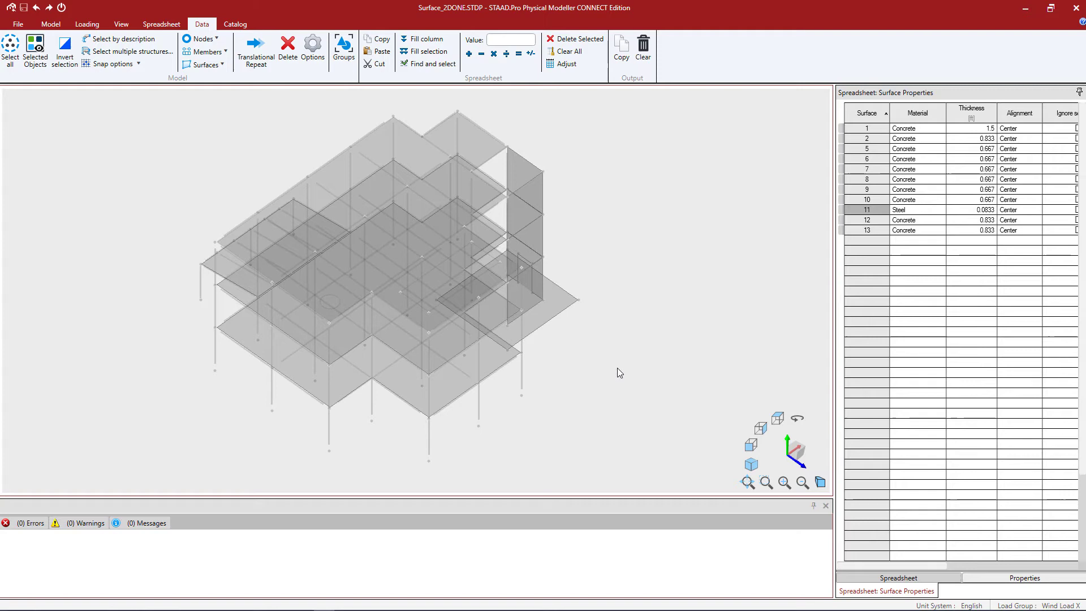
left_click(556, 308)
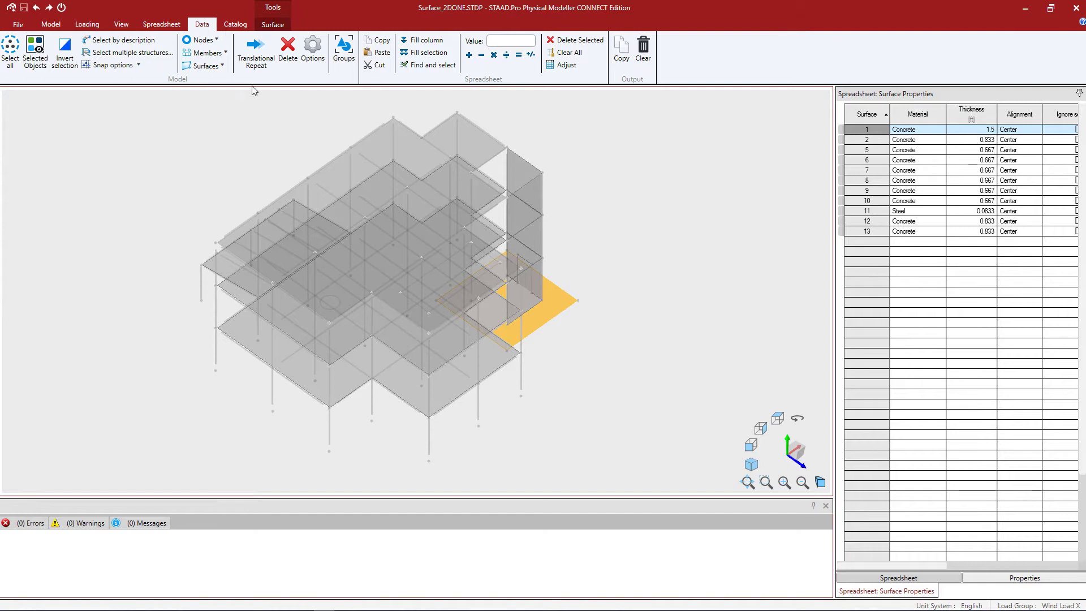
left_click(273, 23)
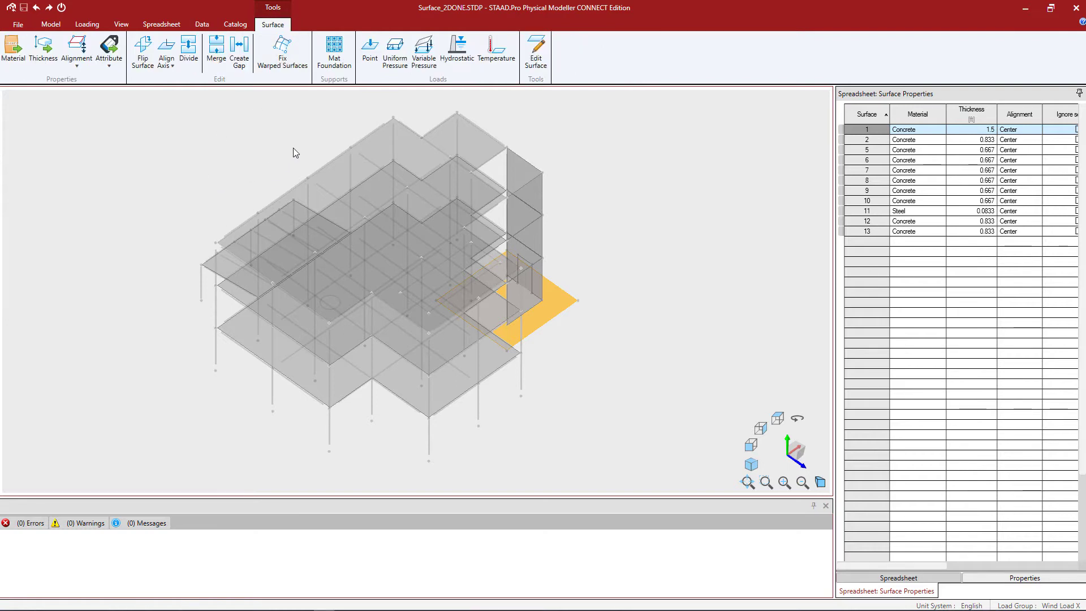
Define a mat foundation: direction Y, subgrade modulus 250 kip/ft²/ft, Complete axial behaviour
left_click(331, 54)
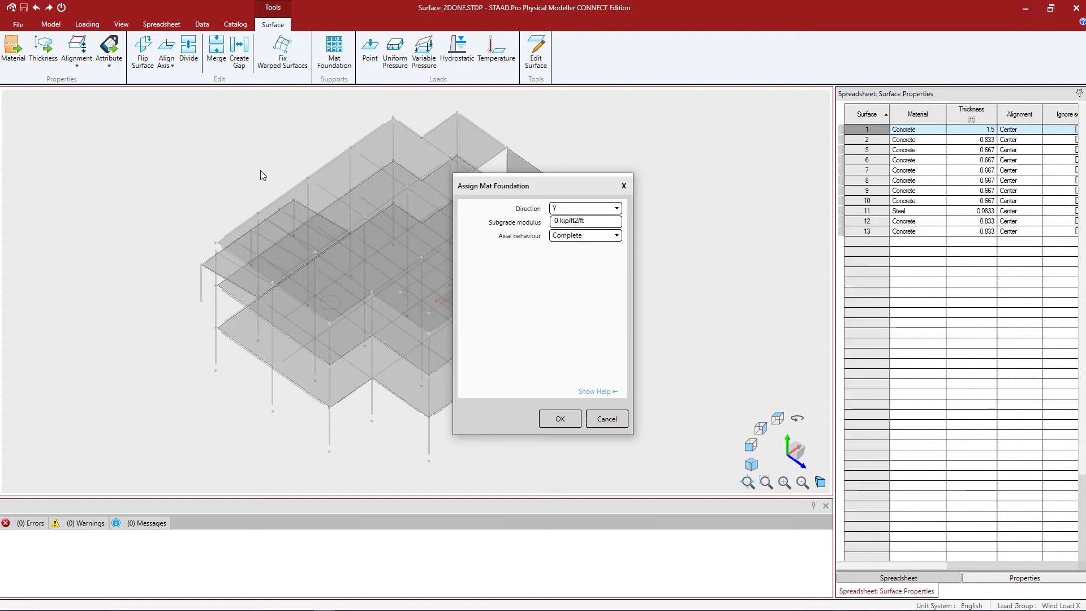
left_click(563, 212)
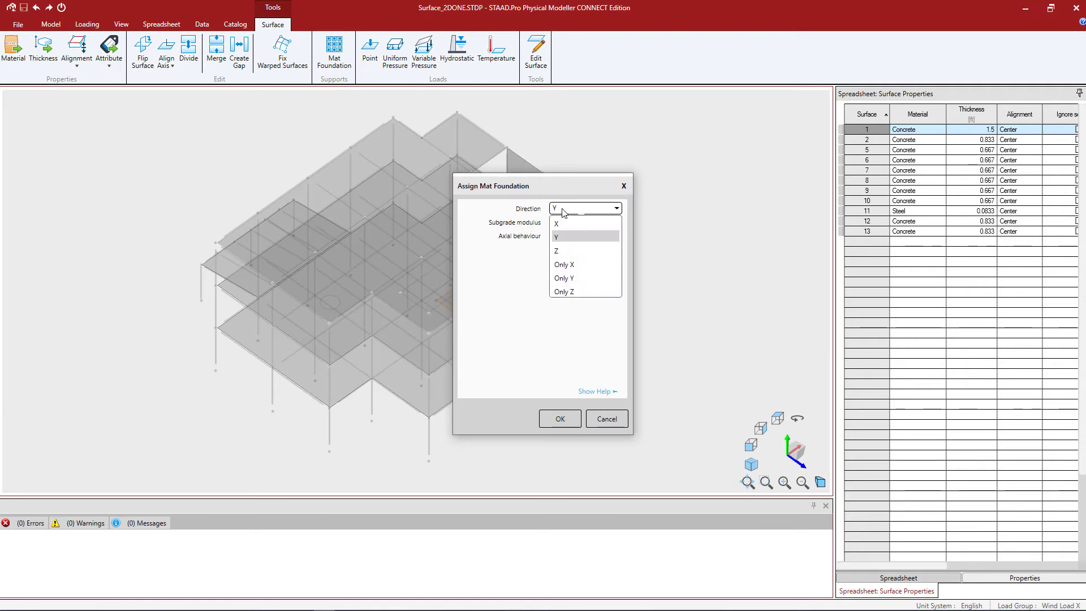
left_click(563, 212)
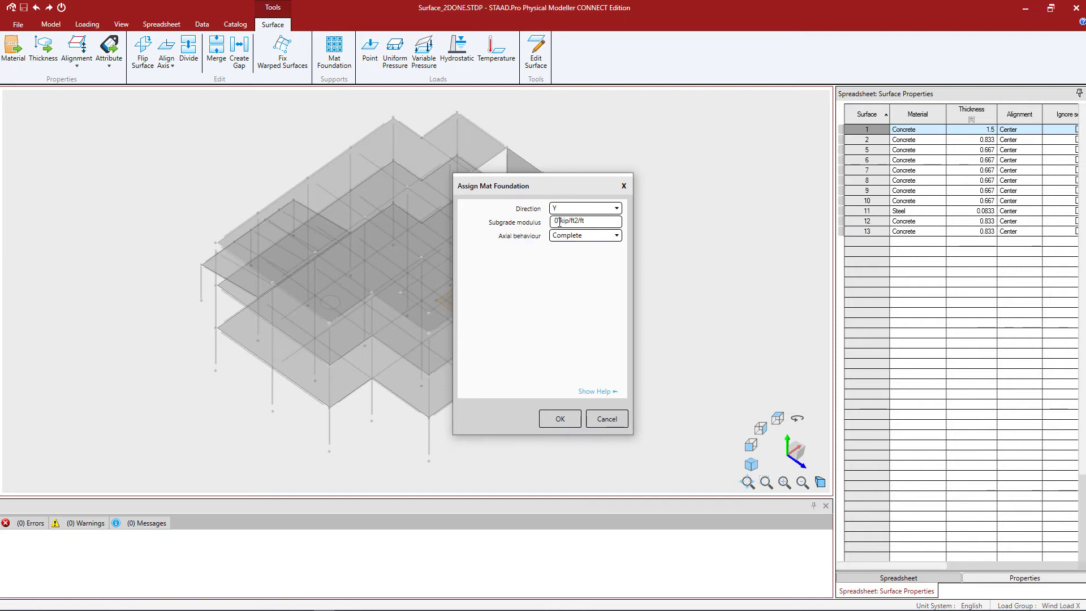
double_click(557, 220)
type("250")
left_click(592, 236)
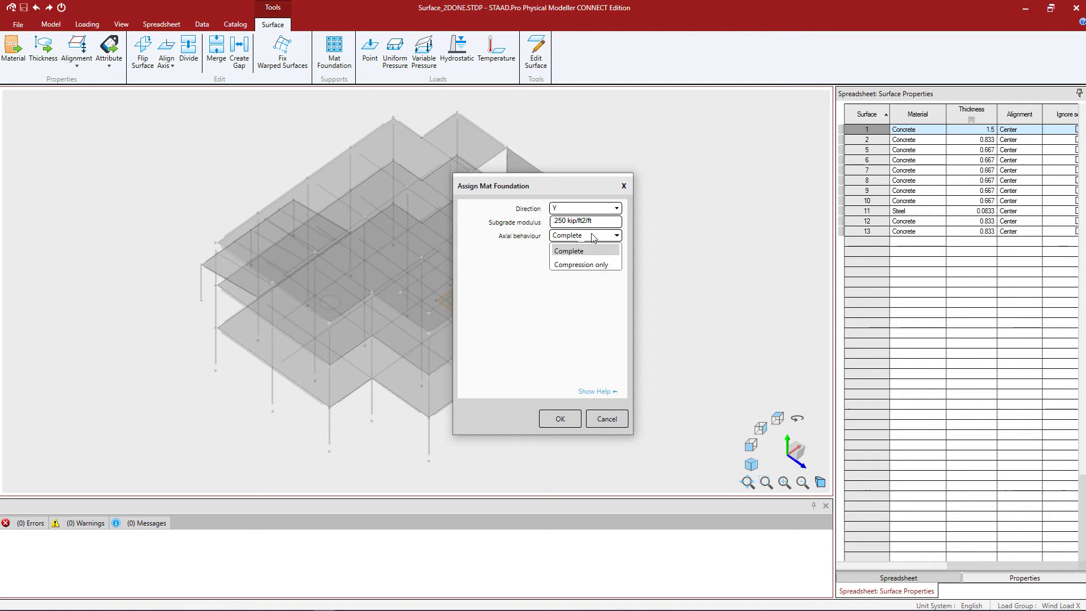
left_click(592, 236)
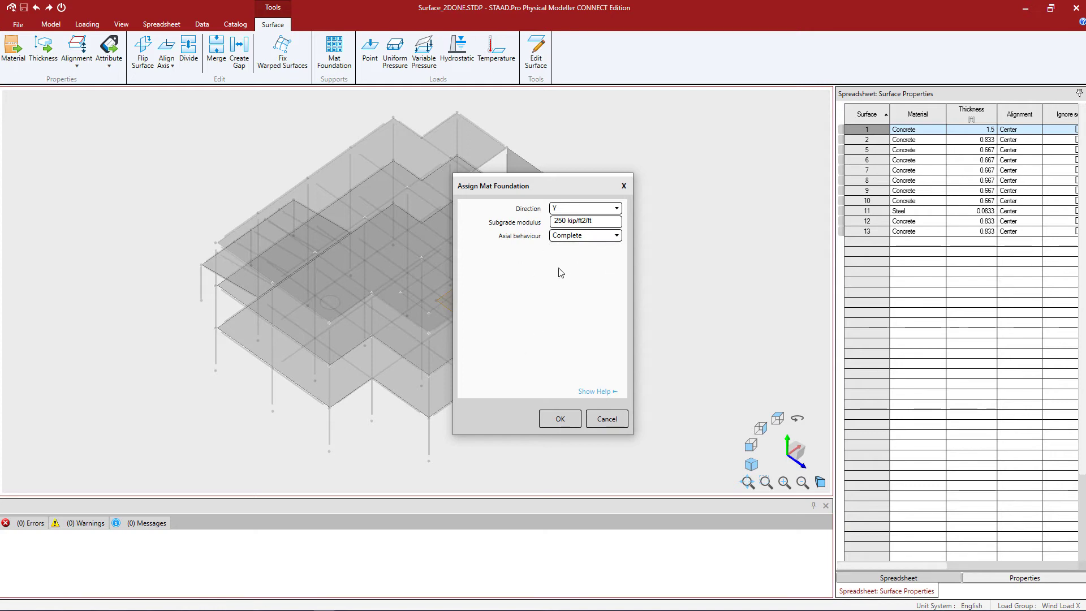
Review the mat foundation help and apply the foundation to surface 1
left_click(593, 394)
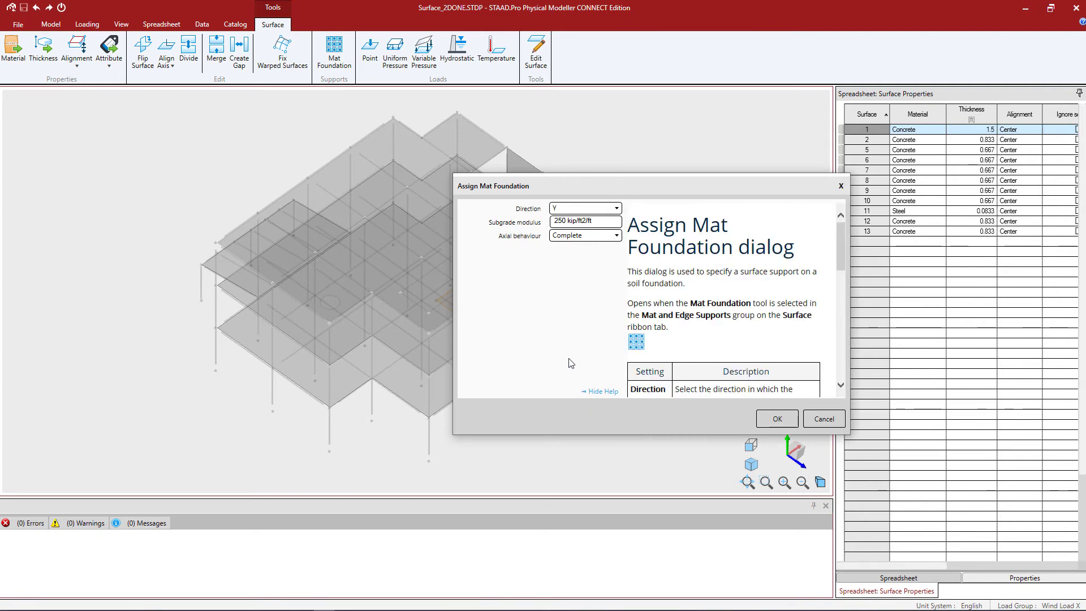
scroll(712, 284, "down", 2)
scroll(713, 285, "down", 2)
scroll(714, 284, "down", 2)
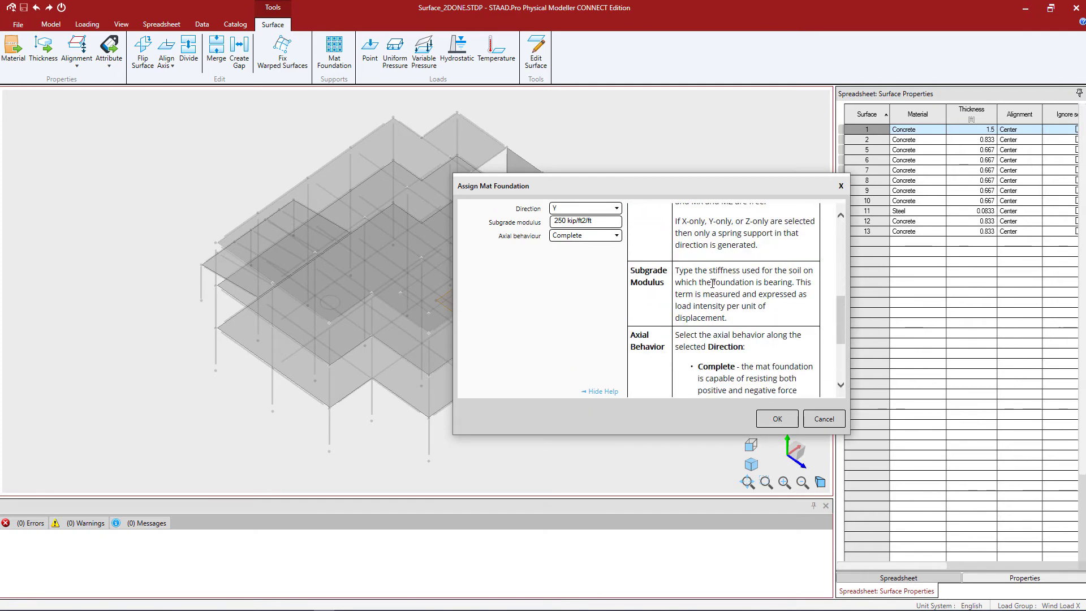
scroll(713, 285, "down", 2)
scroll(709, 290, "down", 1)
scroll(708, 289, "up", 4)
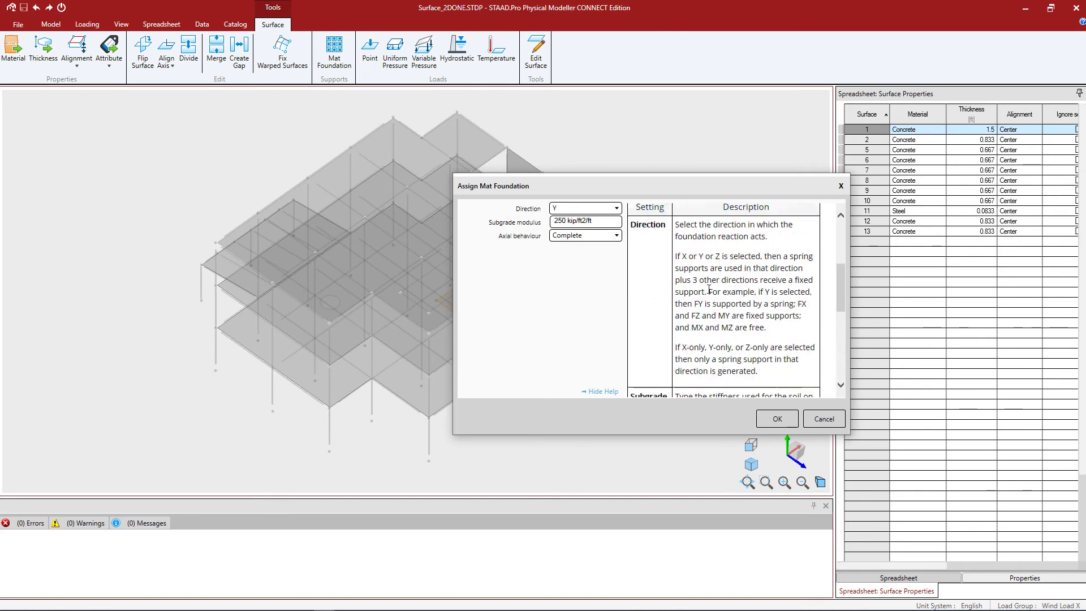
scroll(709, 289, "up", 4)
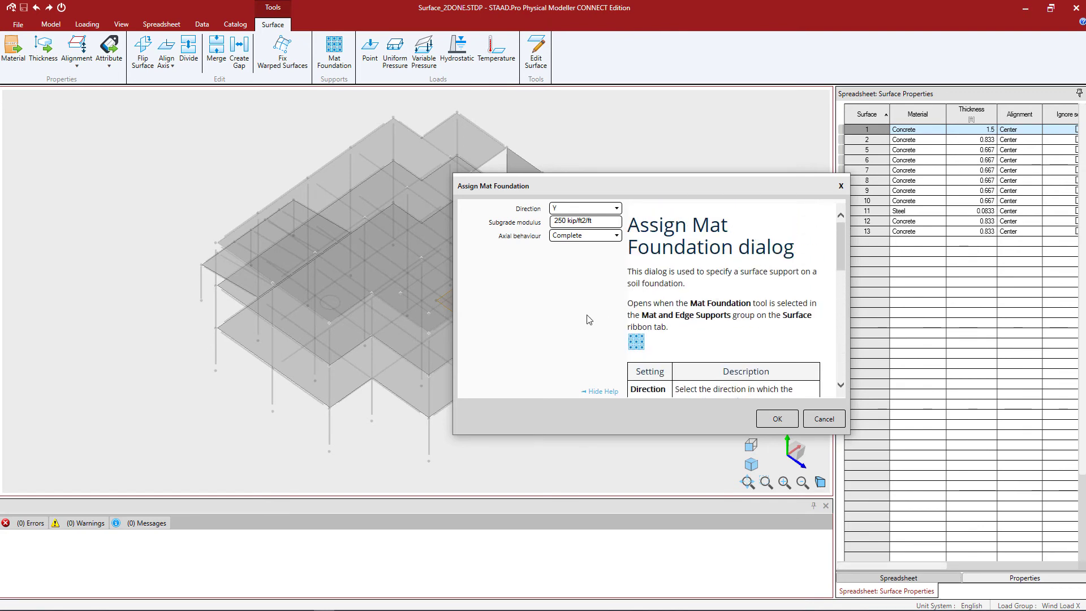
left_click(772, 419)
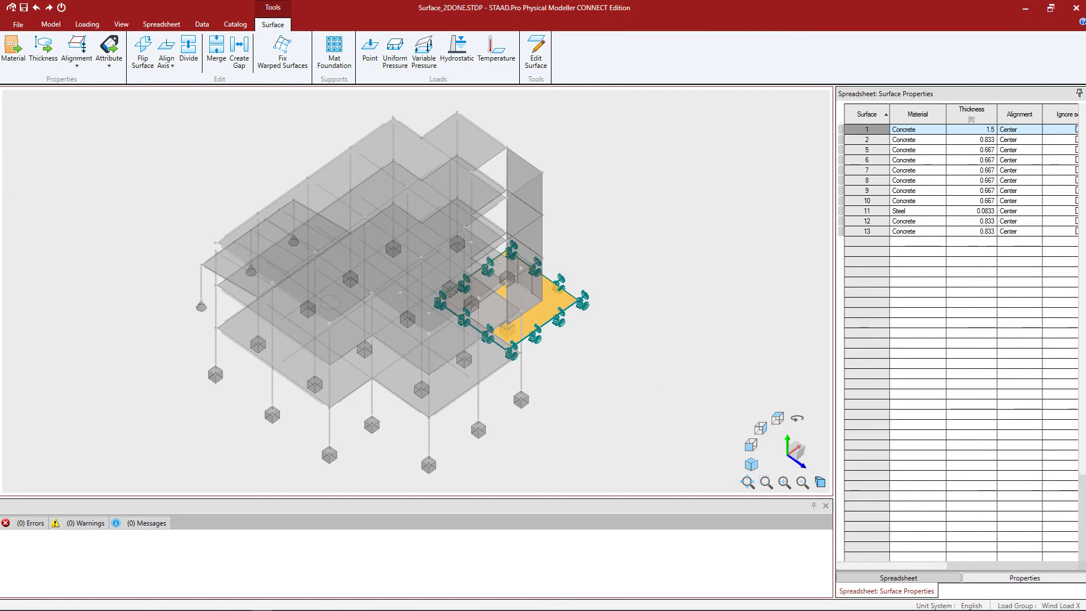
Save the model with its new mat foundation spring supports
left_click(23, 7)
left_click(202, 24)
Select every surface and member in the model
left_click(10, 51)
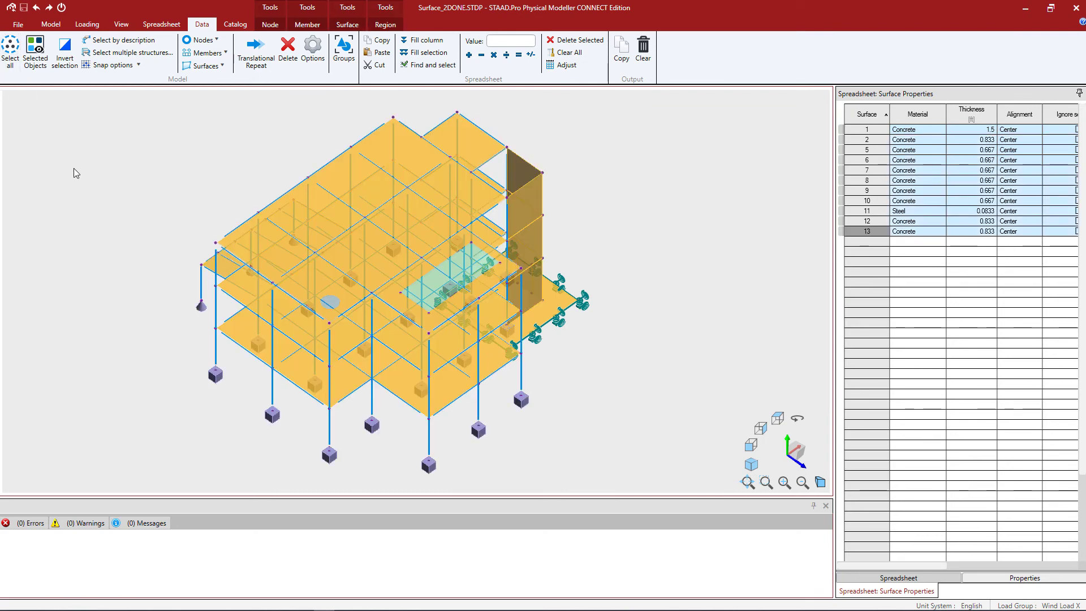